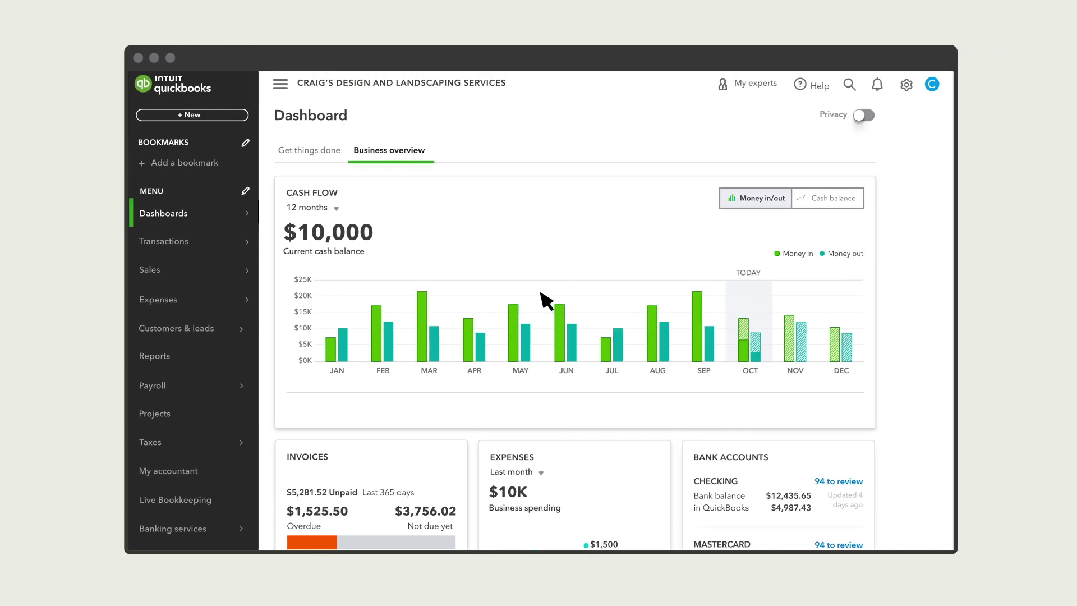
Start new invoice 12345 and review the company details without changing them
click(188, 115)
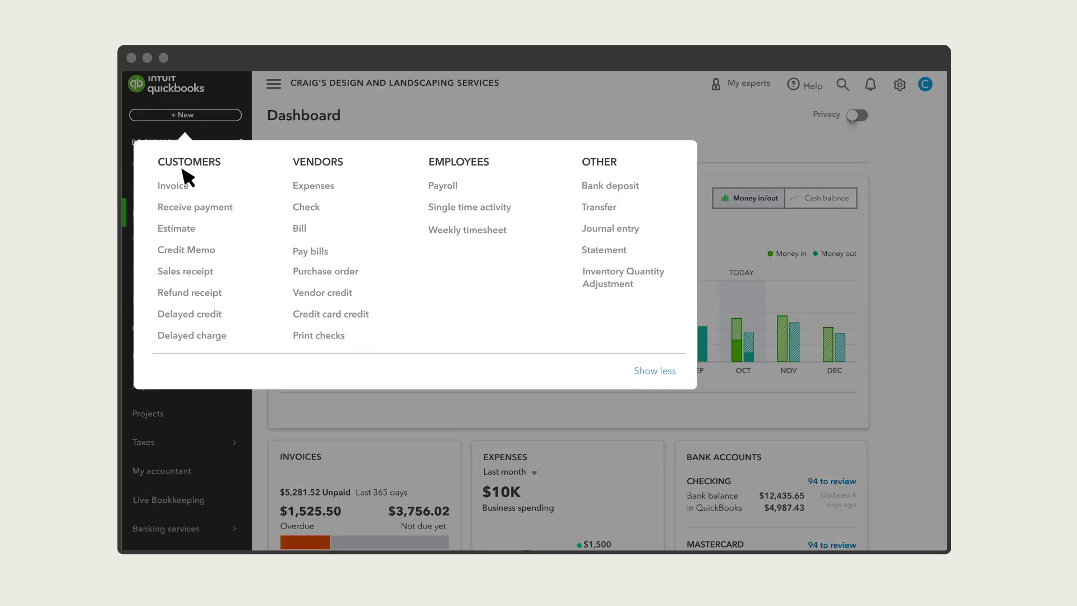
click(179, 186)
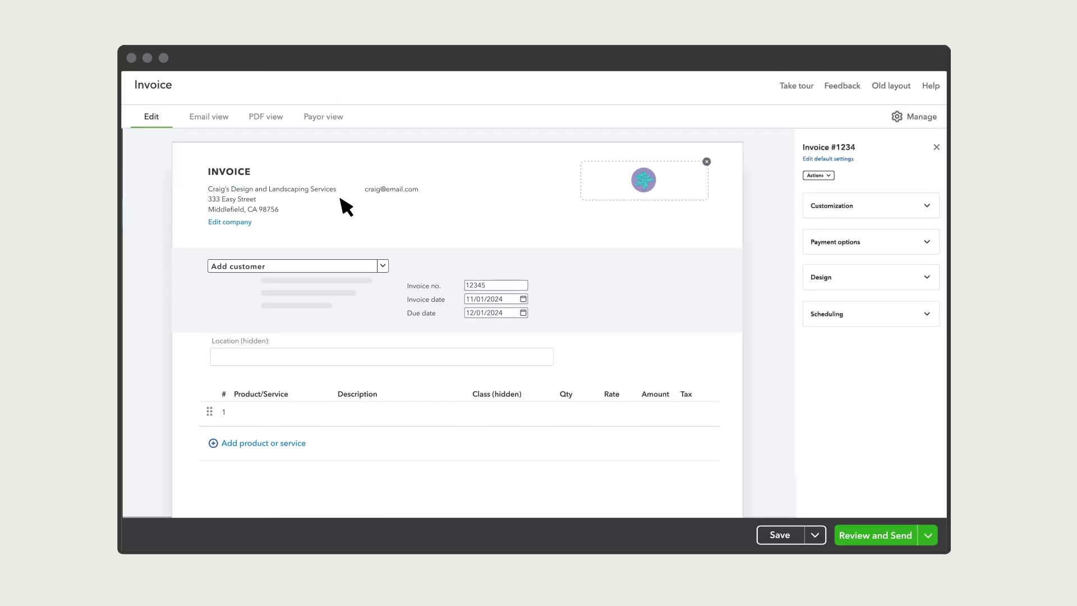
click(243, 222)
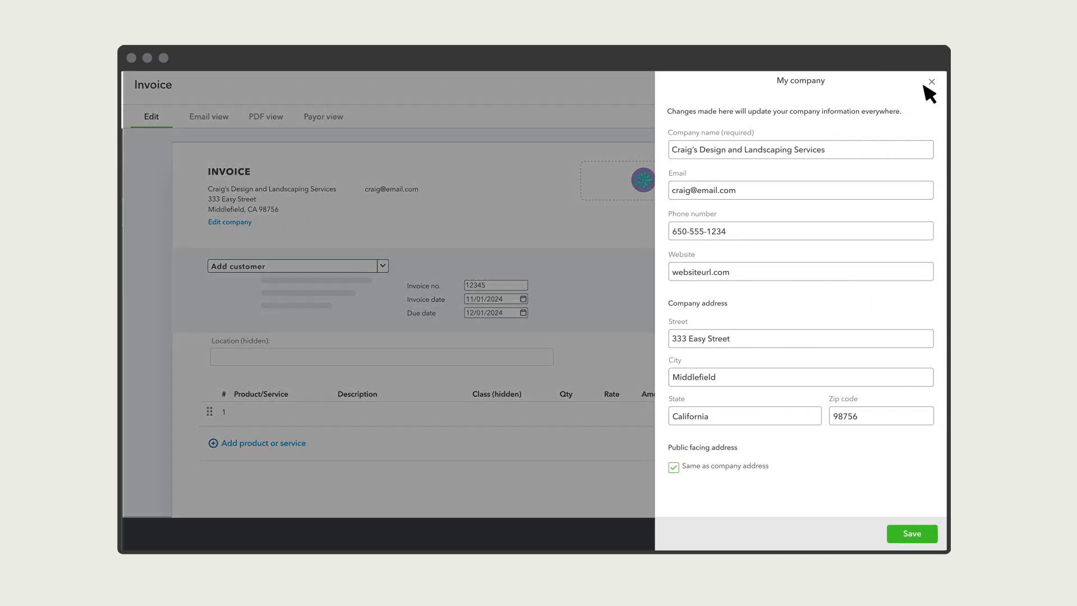
click(931, 82)
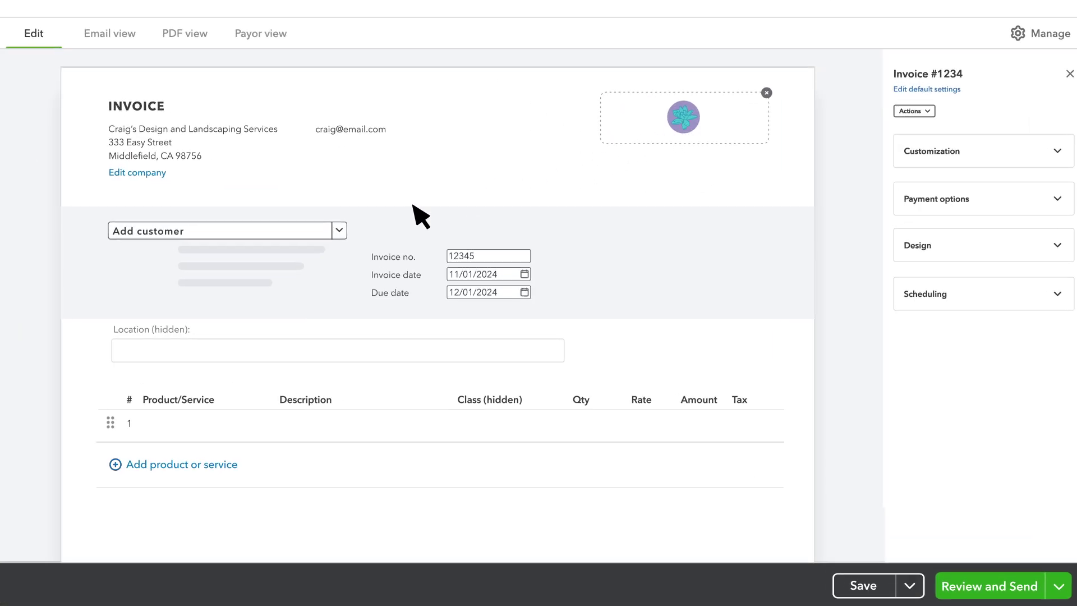
Bill the invoice to the first saved customer so their billing address fills in
click(339, 230)
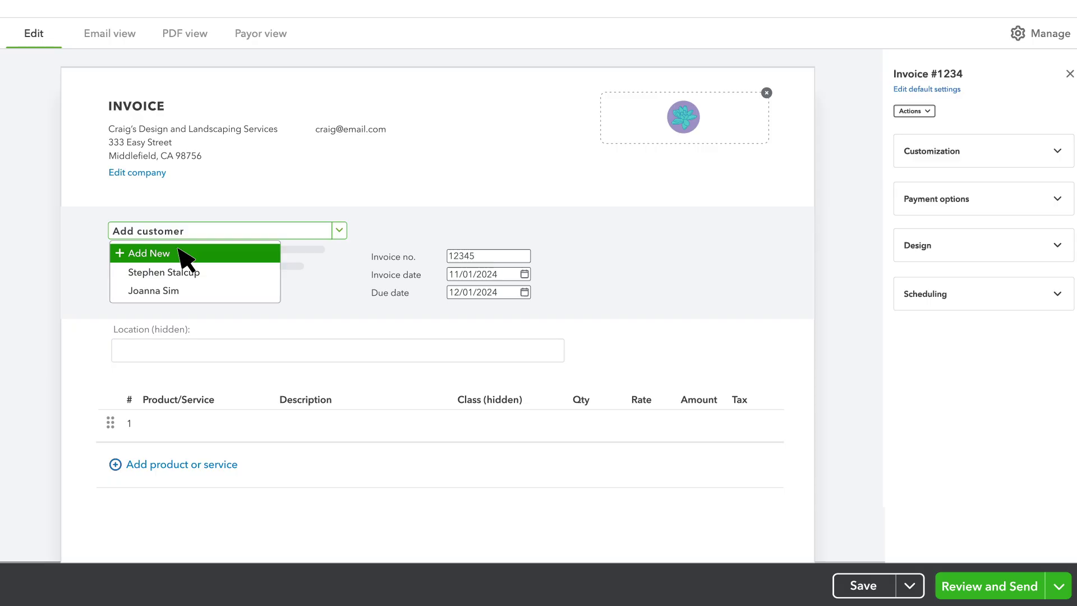
click(209, 272)
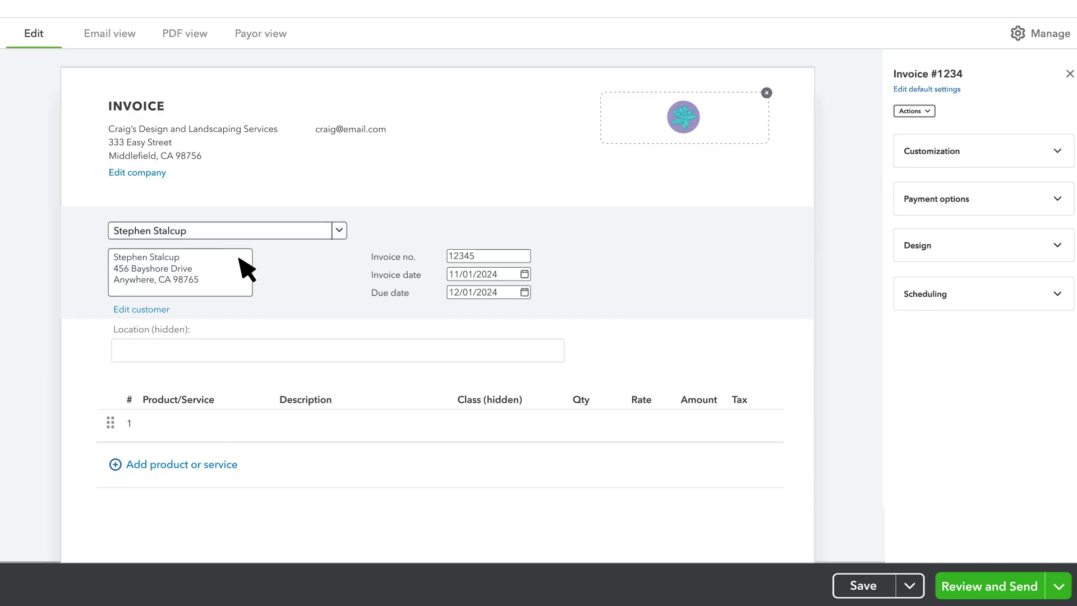
click(339, 230)
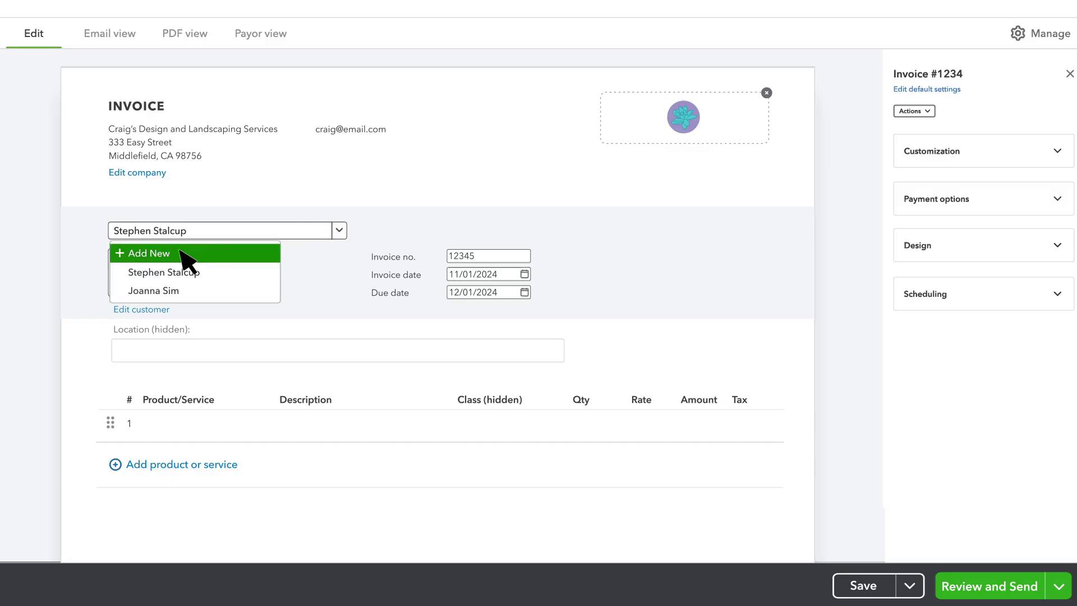
click(359, 254)
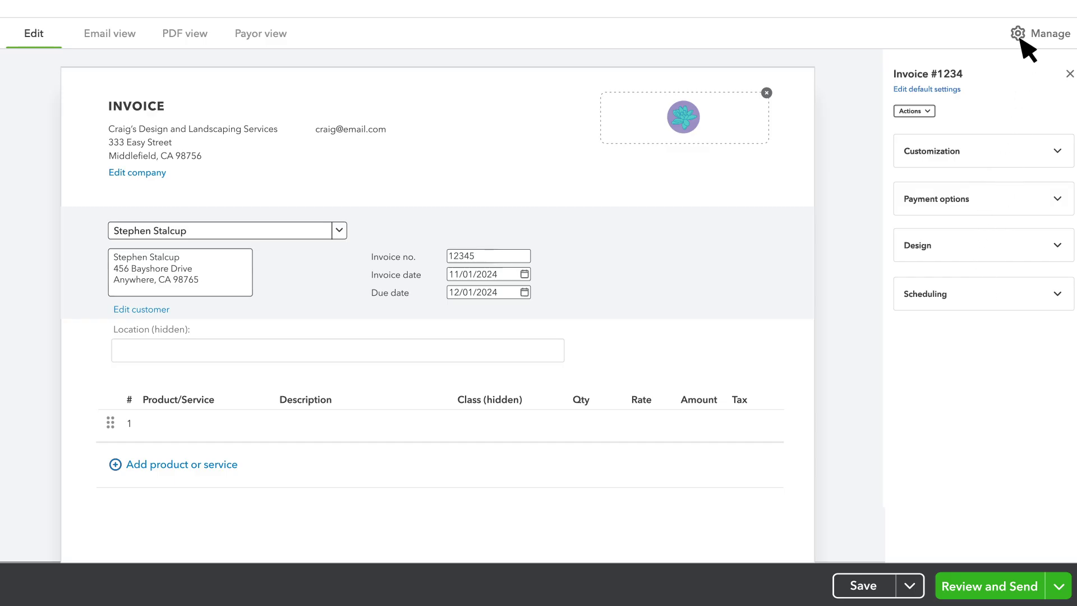
Show Net 30 terms and add Lawn Mowing ($40) and Rock Fountain ($100) lines
click(1004, 160)
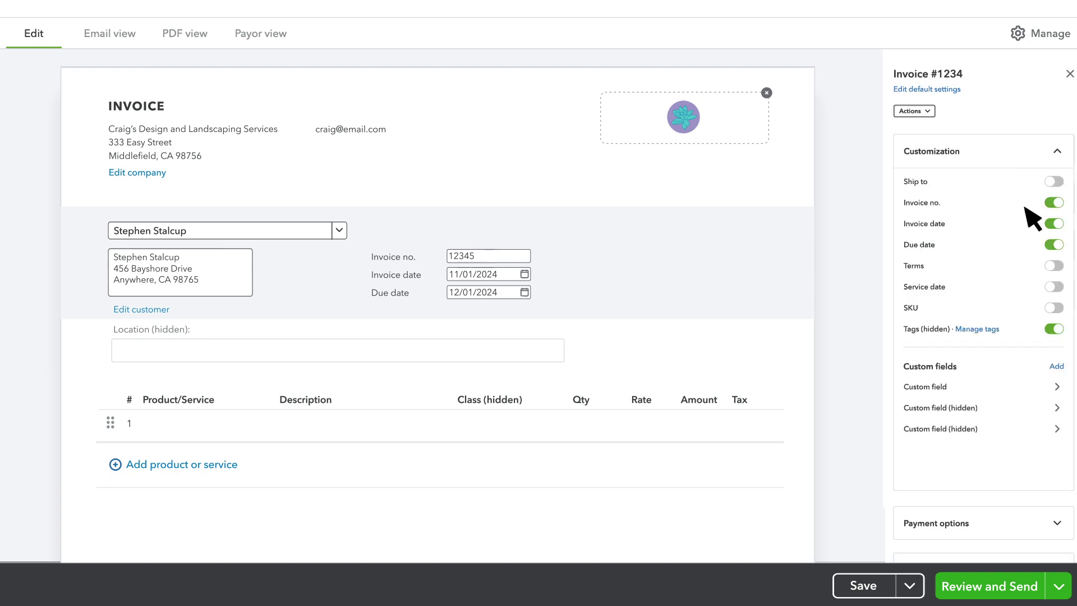
click(1054, 266)
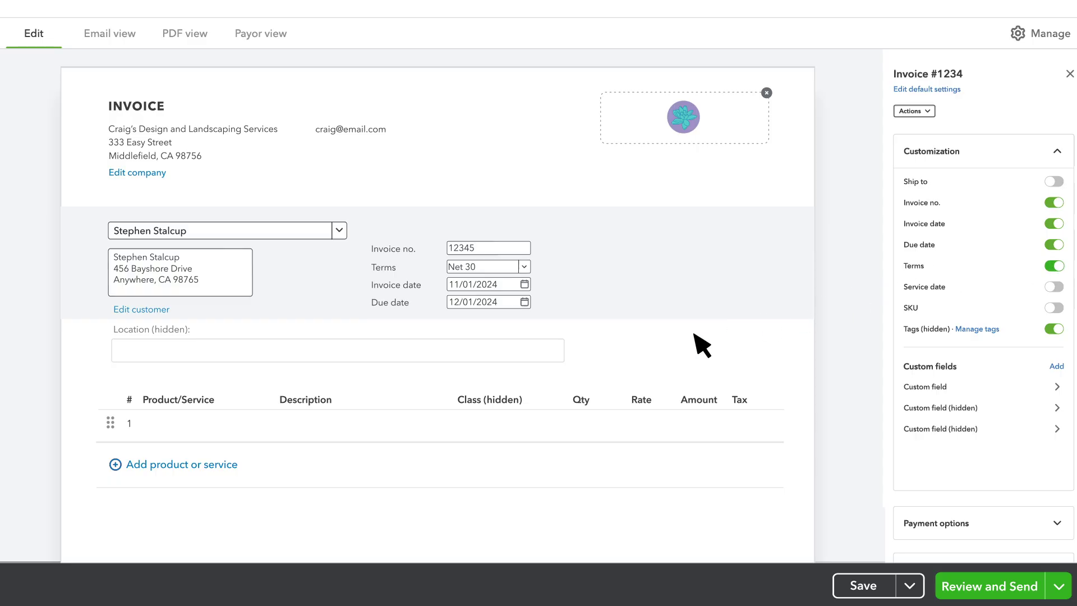
click(213, 466)
click(262, 424)
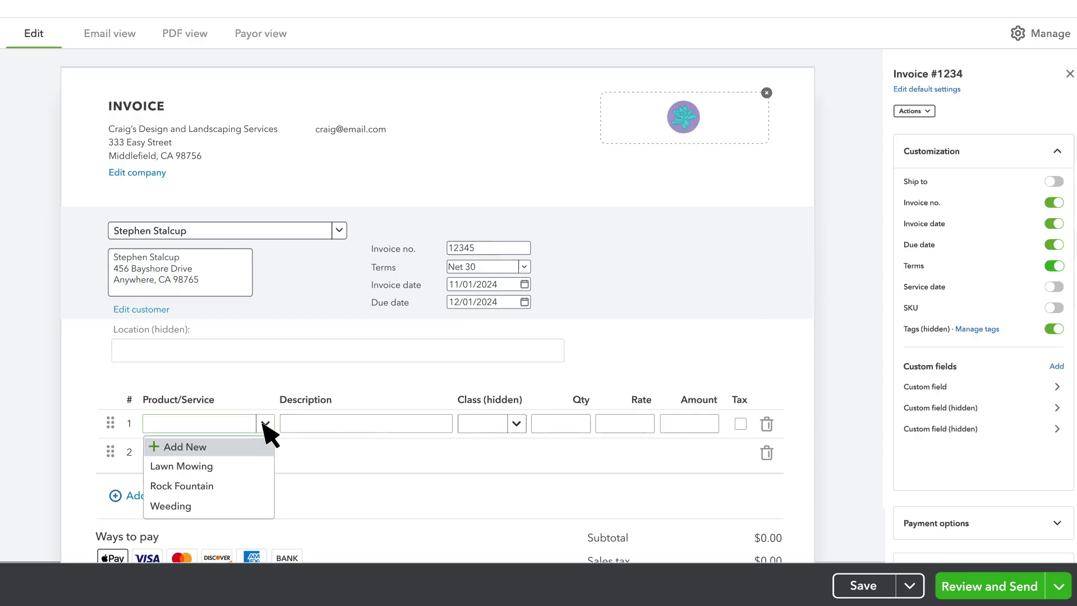
click(197, 467)
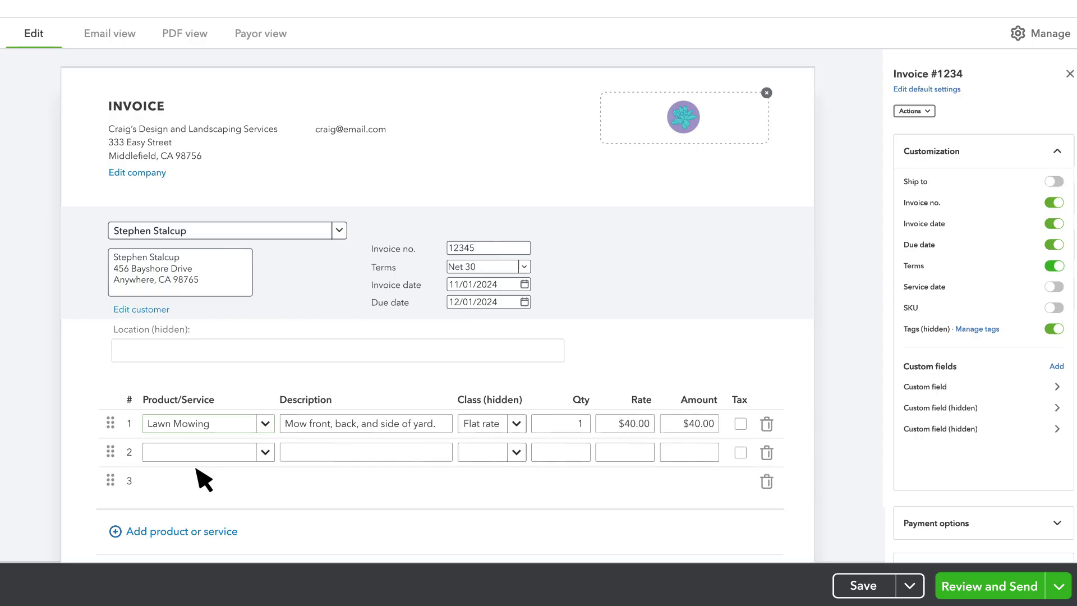
scroll(211, 469, down, 3)
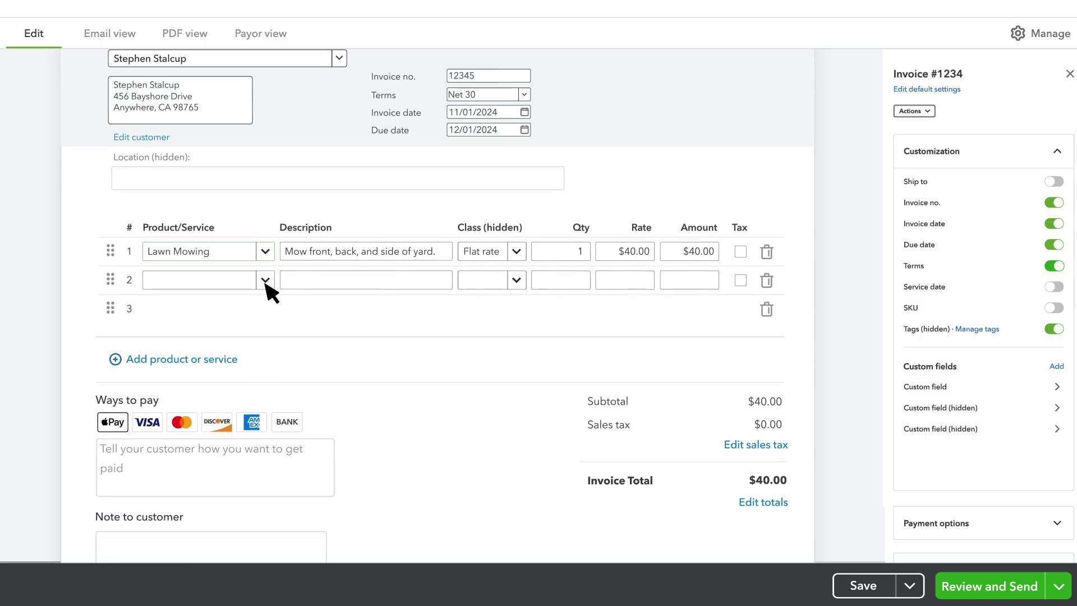
click(265, 280)
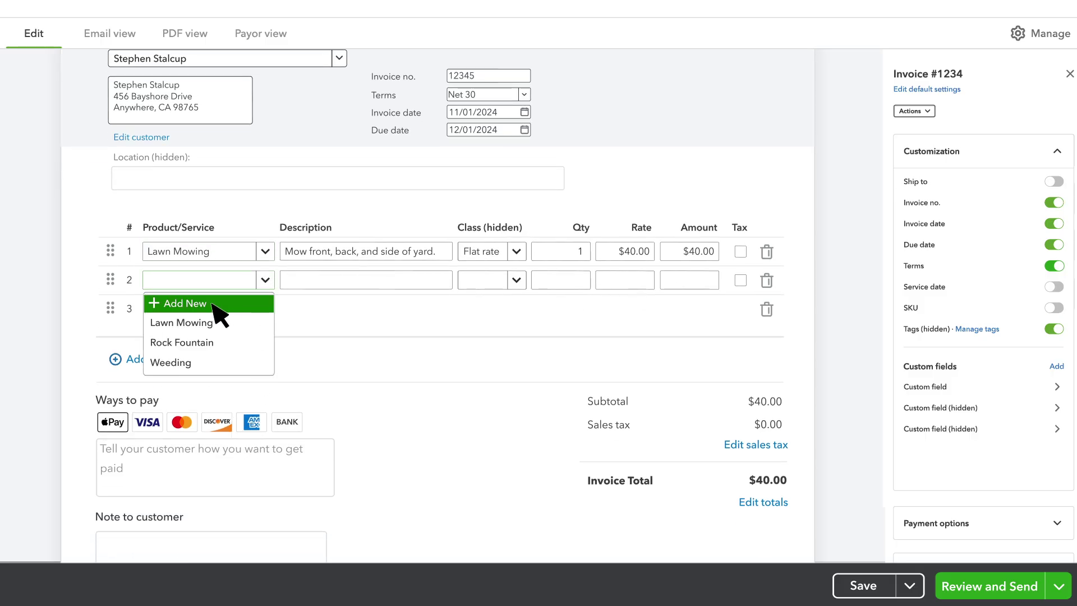
click(207, 343)
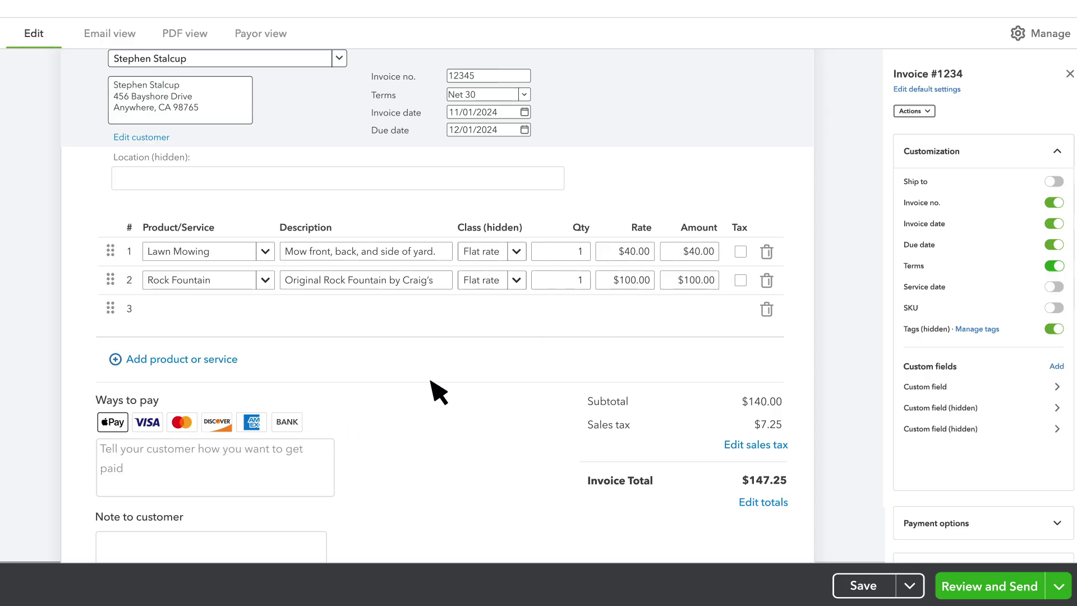
Enable PayPal payments, a shipping fee and a discount in the invoice's payment options
click(999, 153)
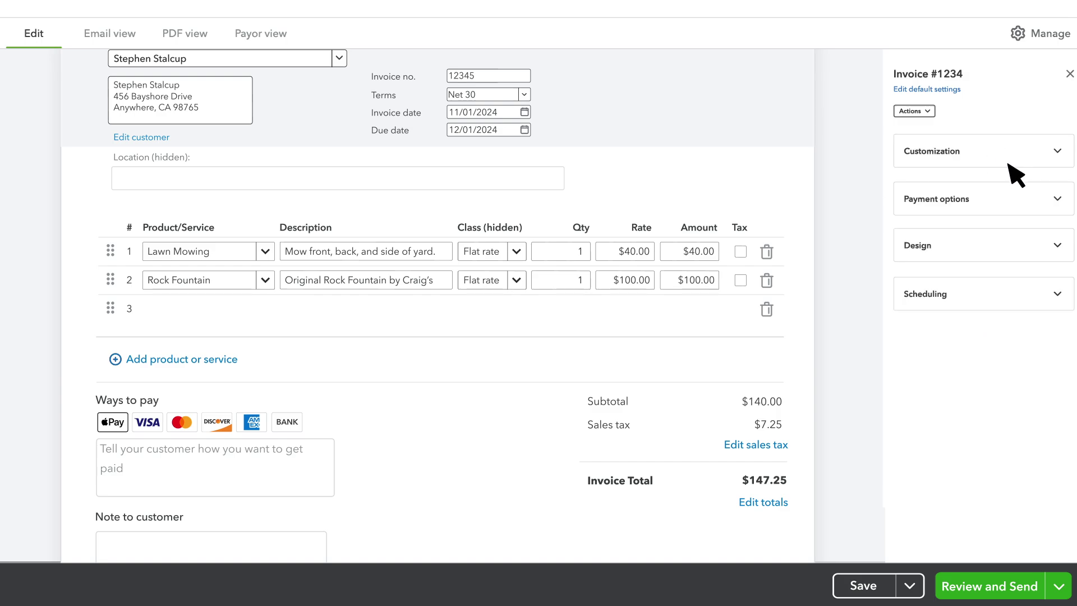
click(1011, 203)
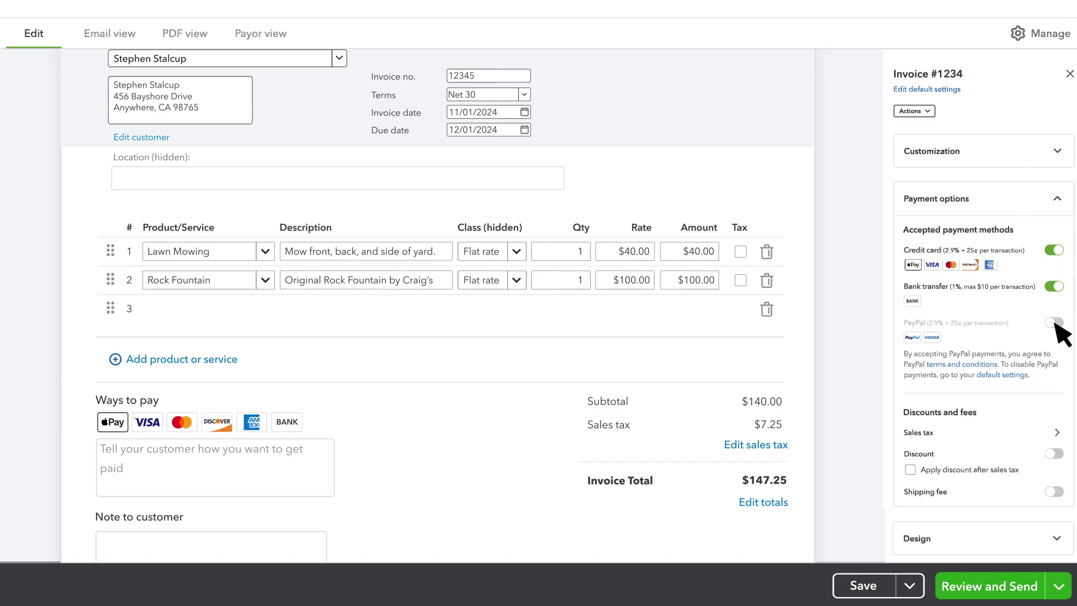
click(1054, 322)
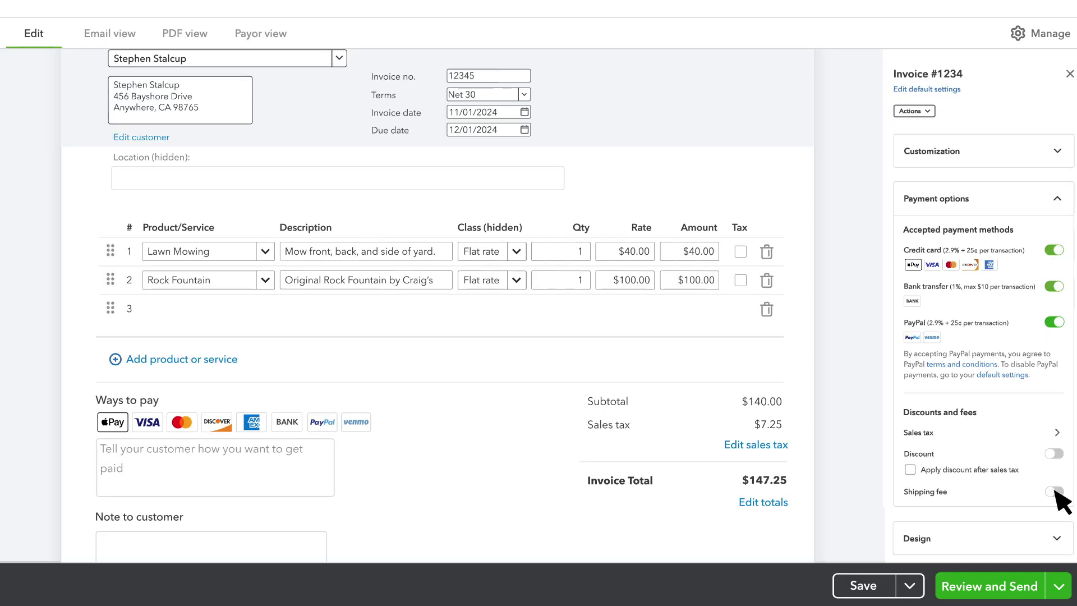
click(1054, 492)
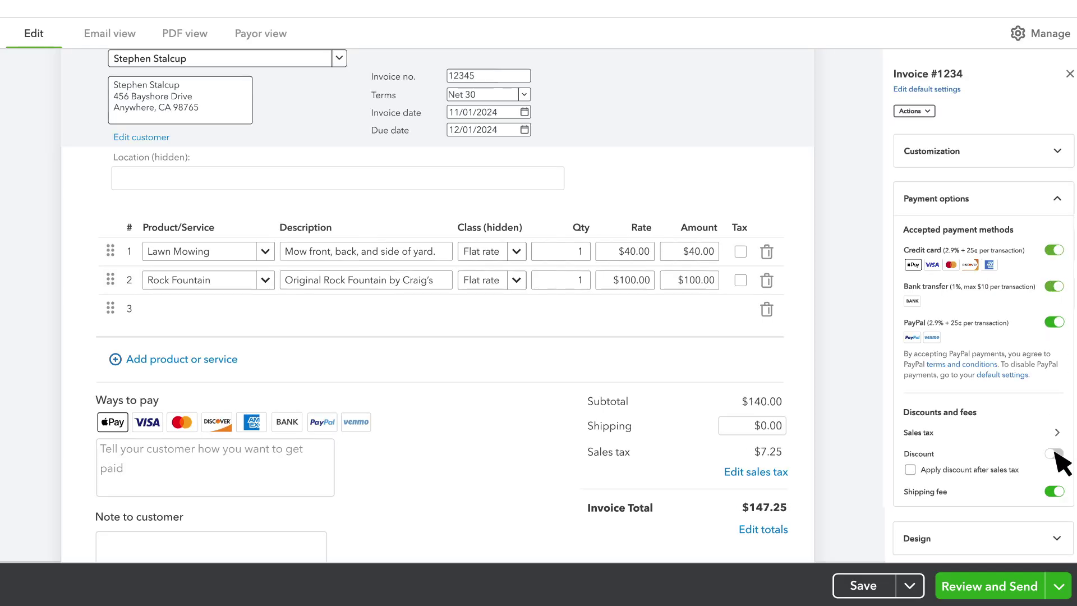
click(1055, 454)
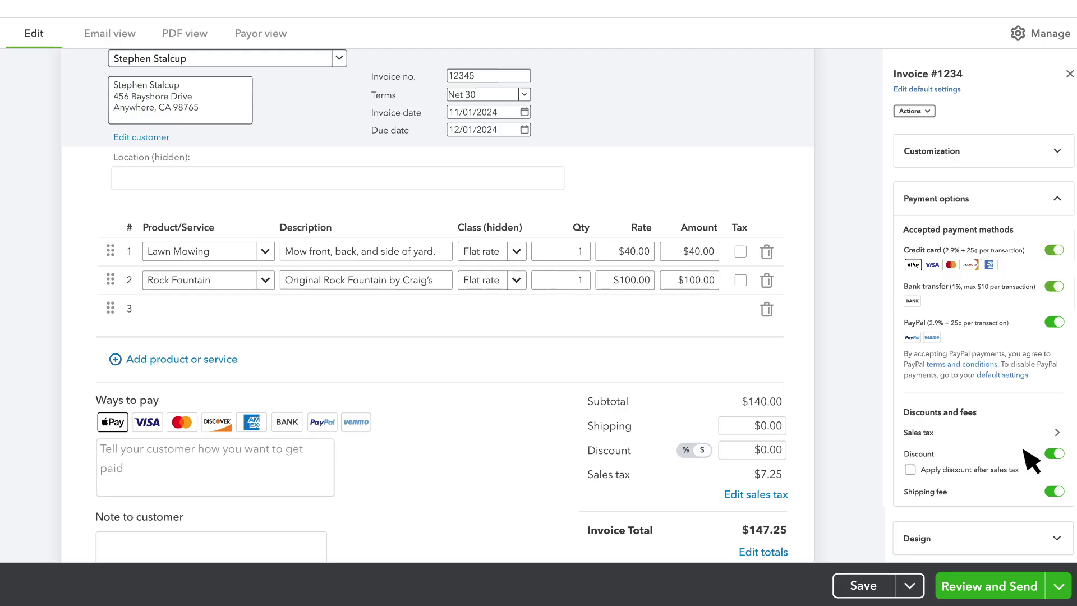
Enter $5.00 shipping and a $5.00 discount on the invoice totals
click(749, 436)
text(5)
click(752, 456)
text(5)
scroll(784, 484, down, 3)
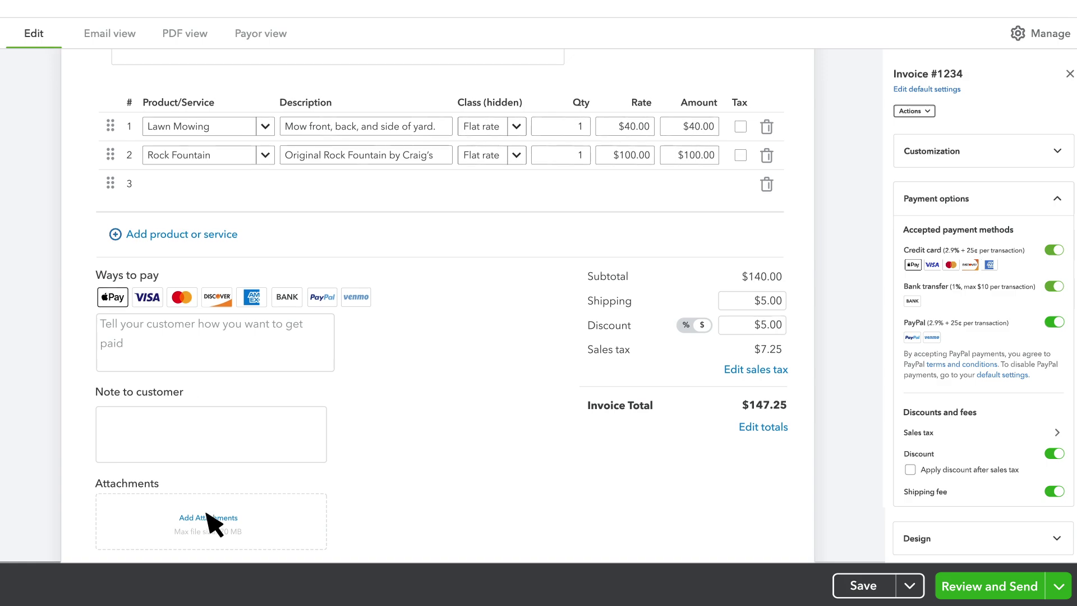
scroll(500, 401, up, 7)
click(985, 205)
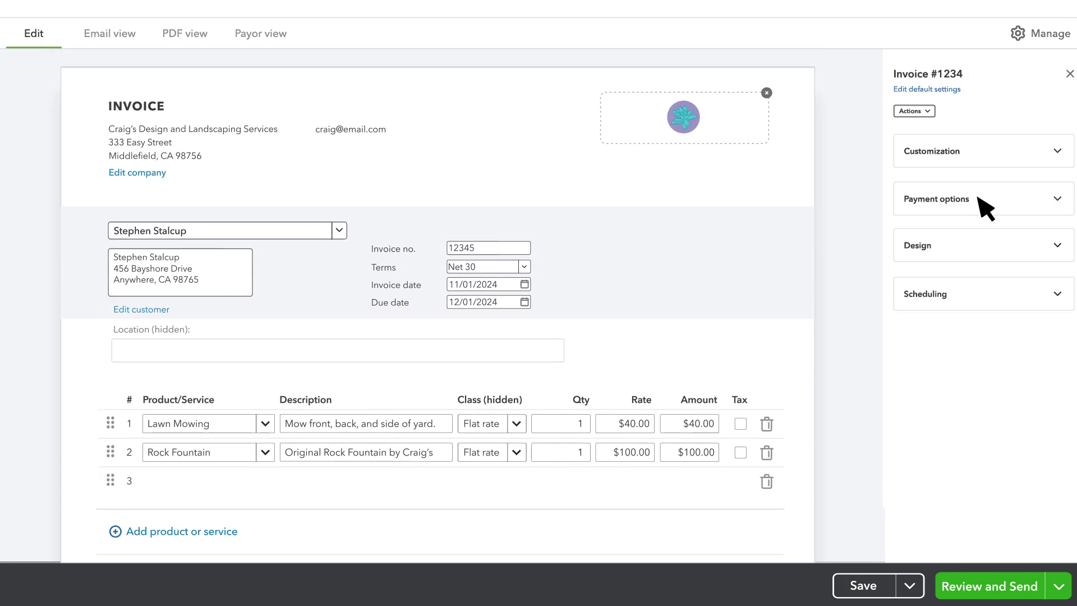
Make the invoice colour teal (#0D909A) and bring up the scheduling settings
click(986, 251)
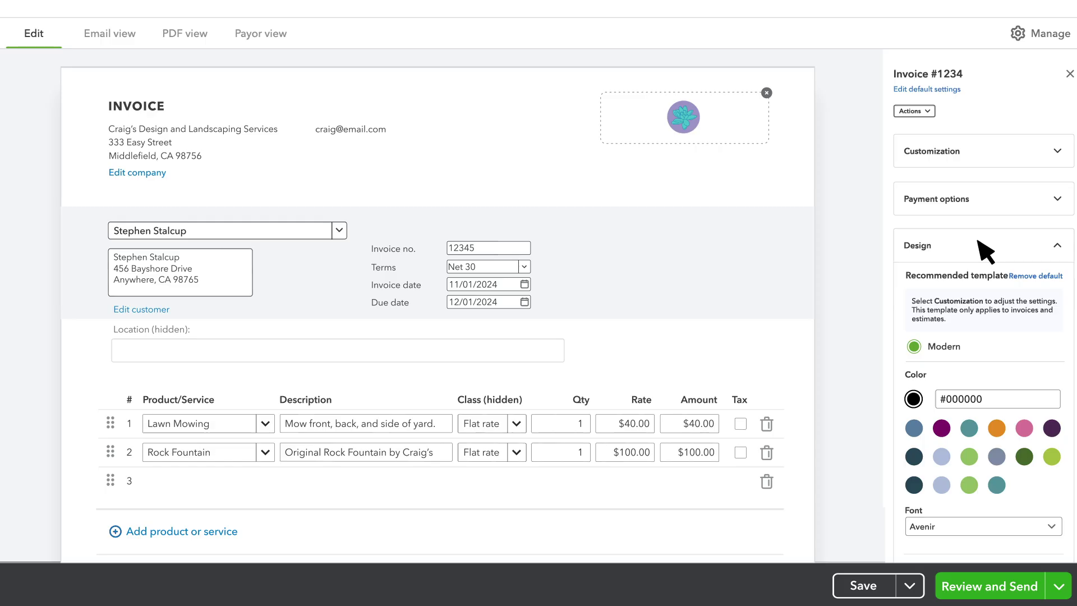
click(997, 485)
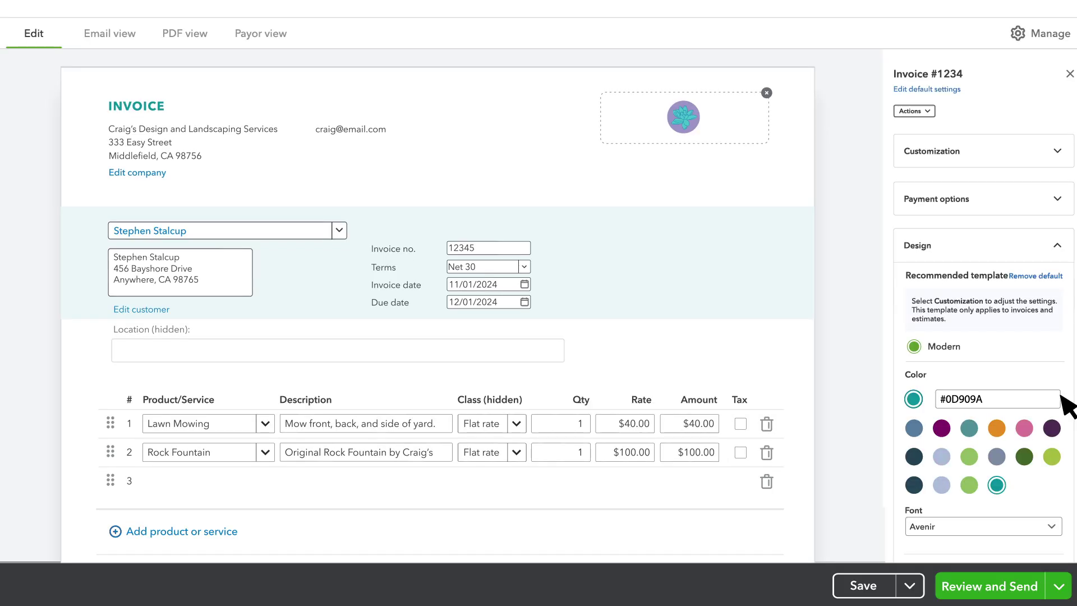
click(1004, 249)
click(1003, 290)
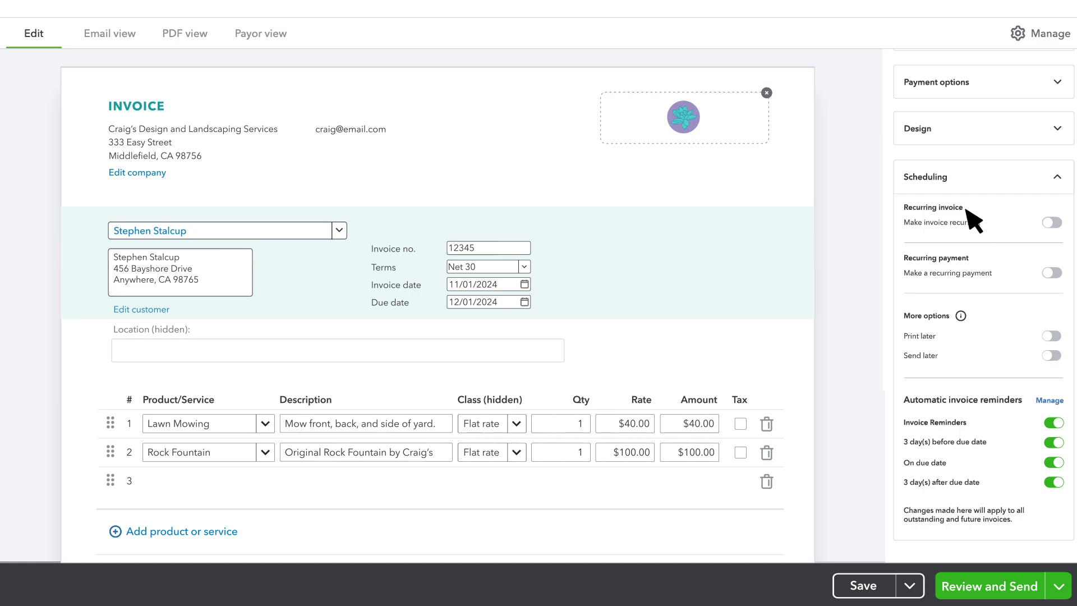
click(1047, 223)
click(1052, 223)
click(1051, 274)
click(1051, 273)
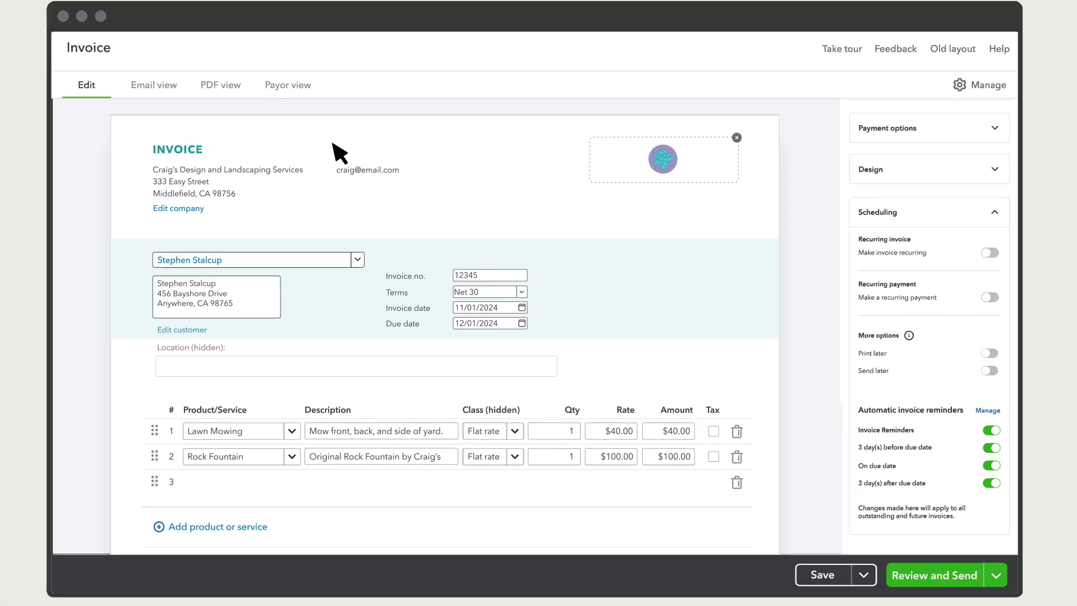
Preview the invoice in PDF and Payor views, return to editing, and list alternate send options
click(234, 102)
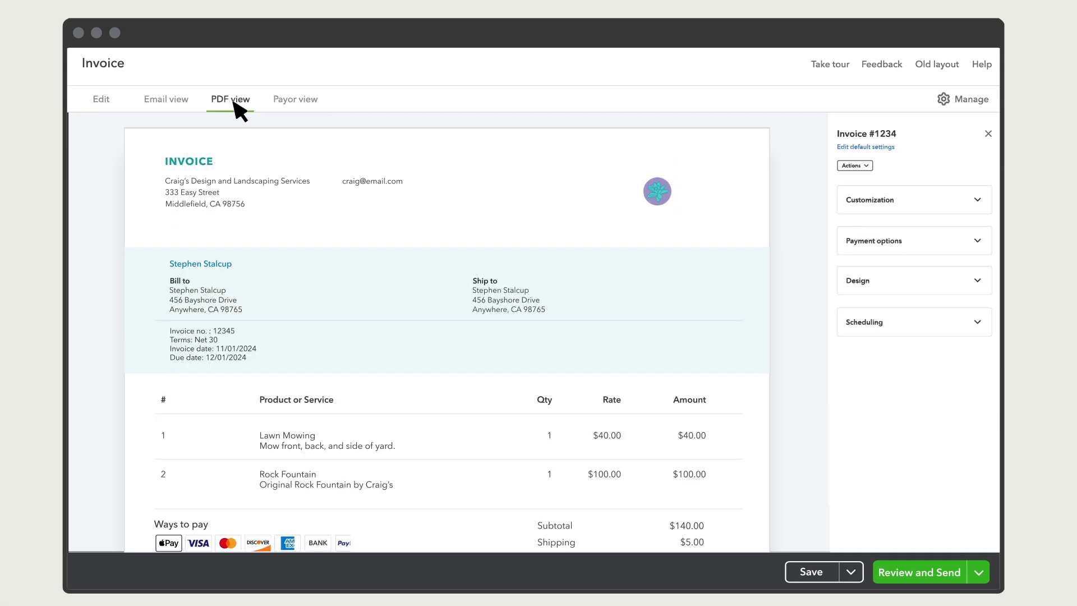
click(297, 104)
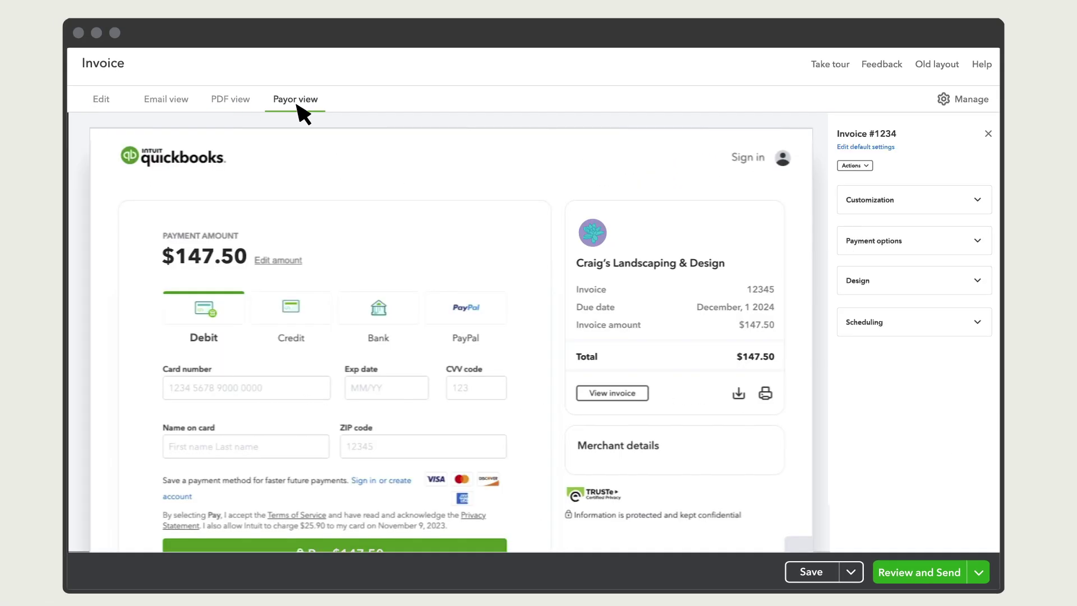
click(101, 101)
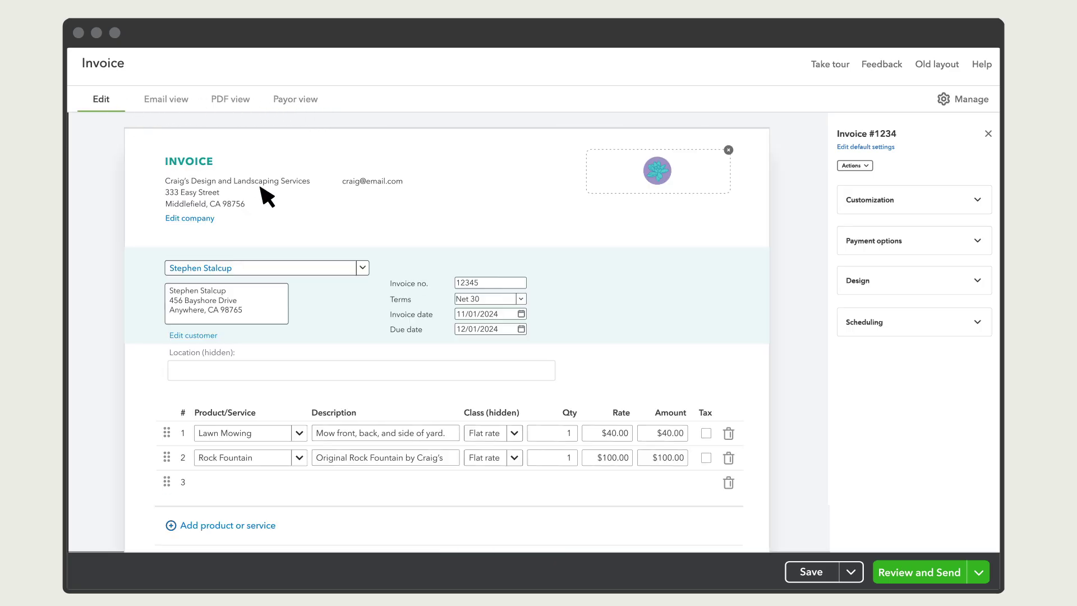
click(979, 572)
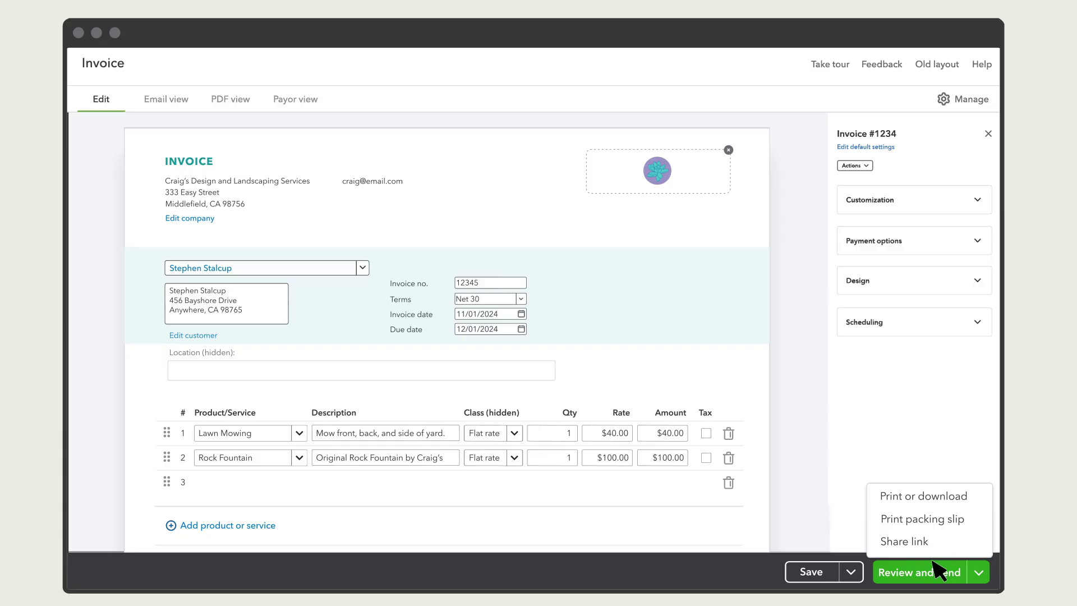
Review and email invoice 12345 to the customer
click(936, 577)
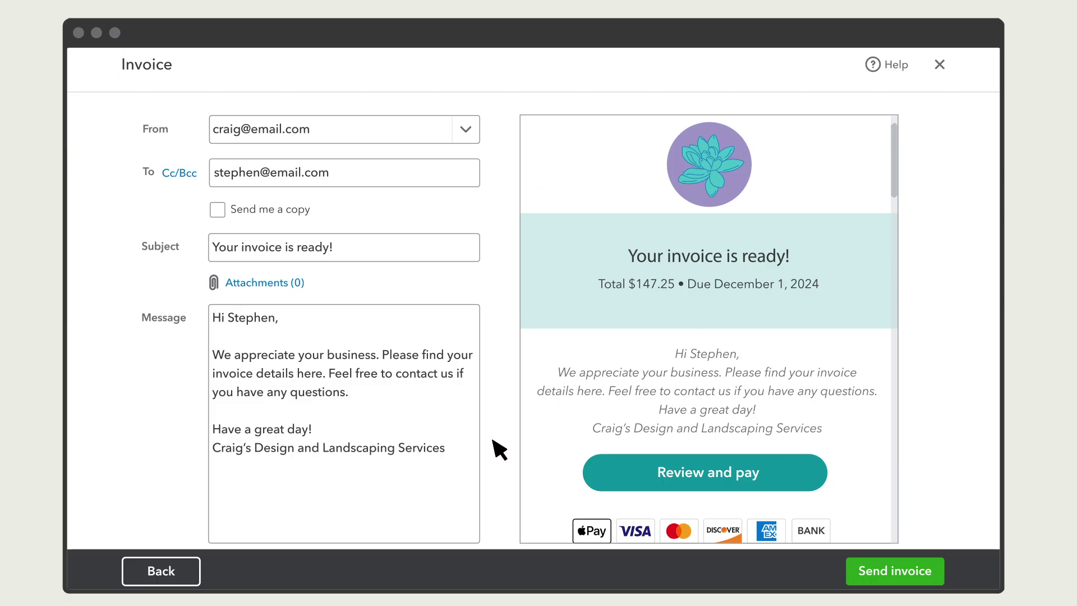
click(896, 571)
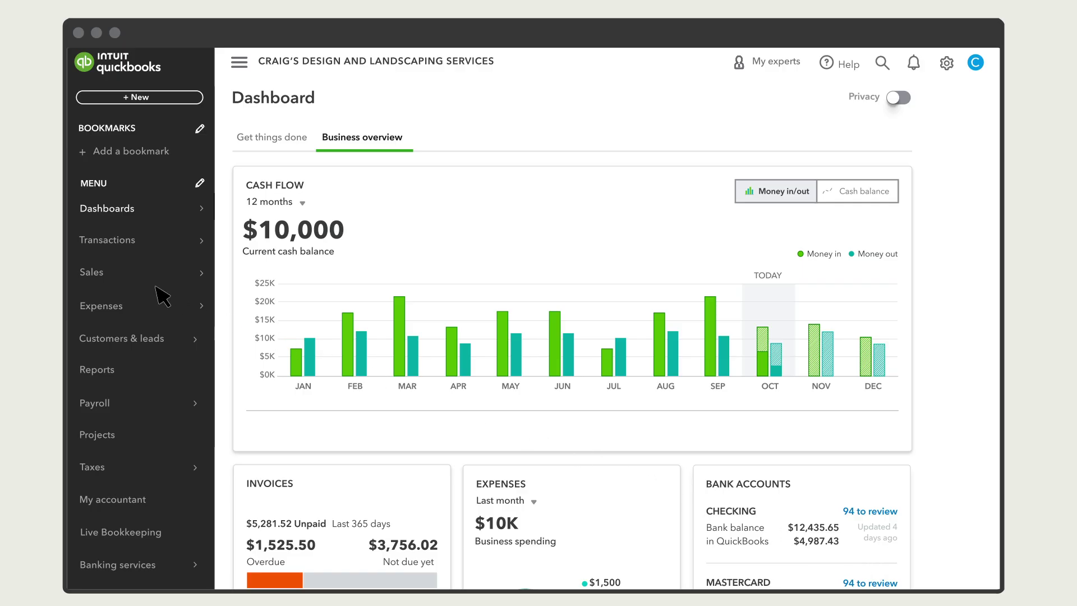
Find invoice 12345 ($147.25) under Sales > Invoices, reopen it for editing and list its actions
mouse_move(116, 276)
click(261, 307)
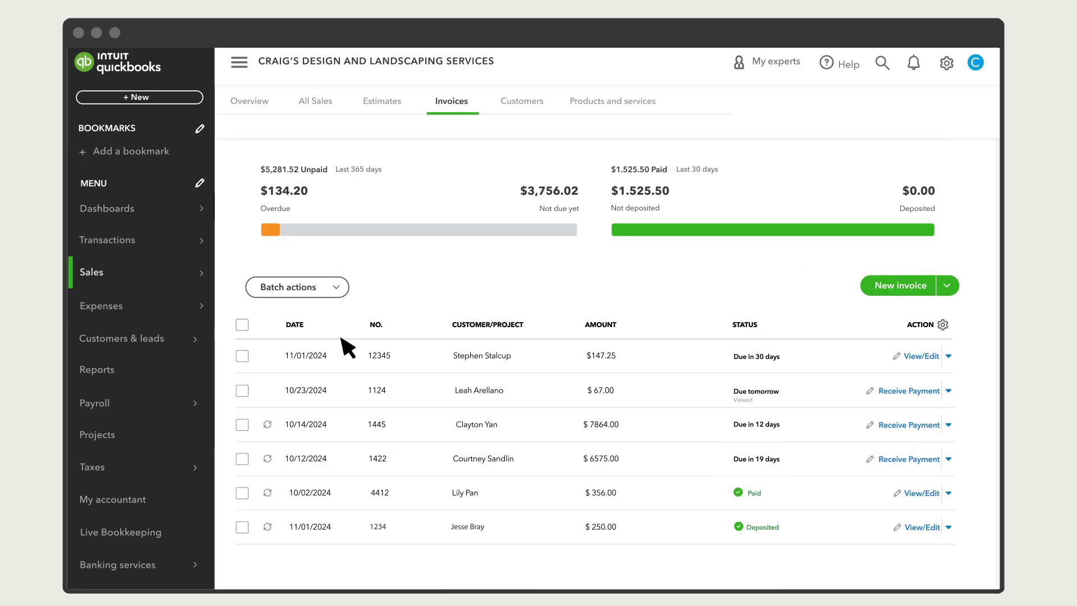
click(390, 359)
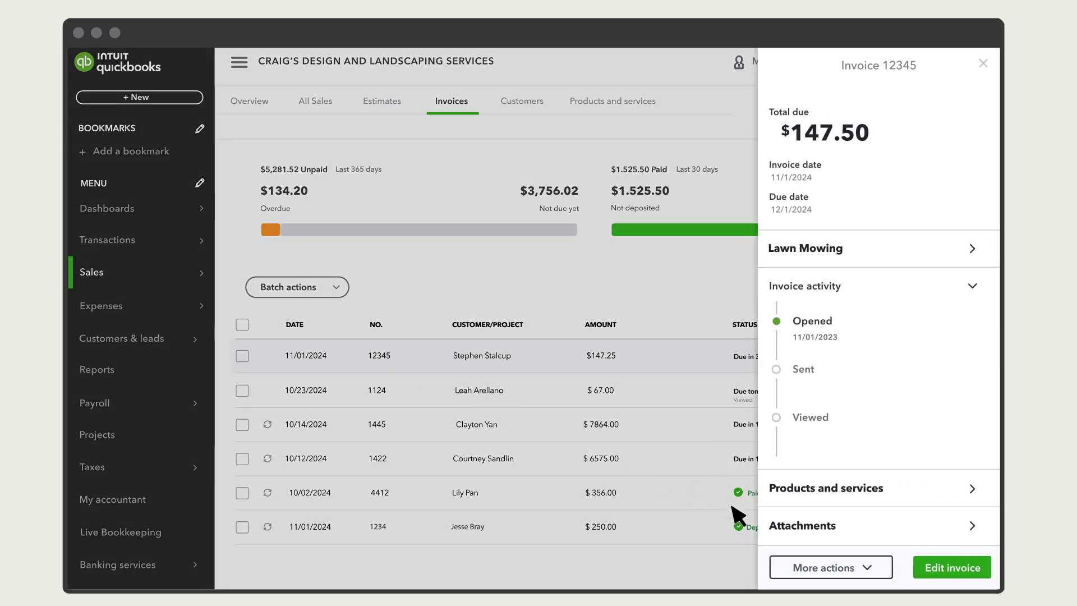
click(870, 566)
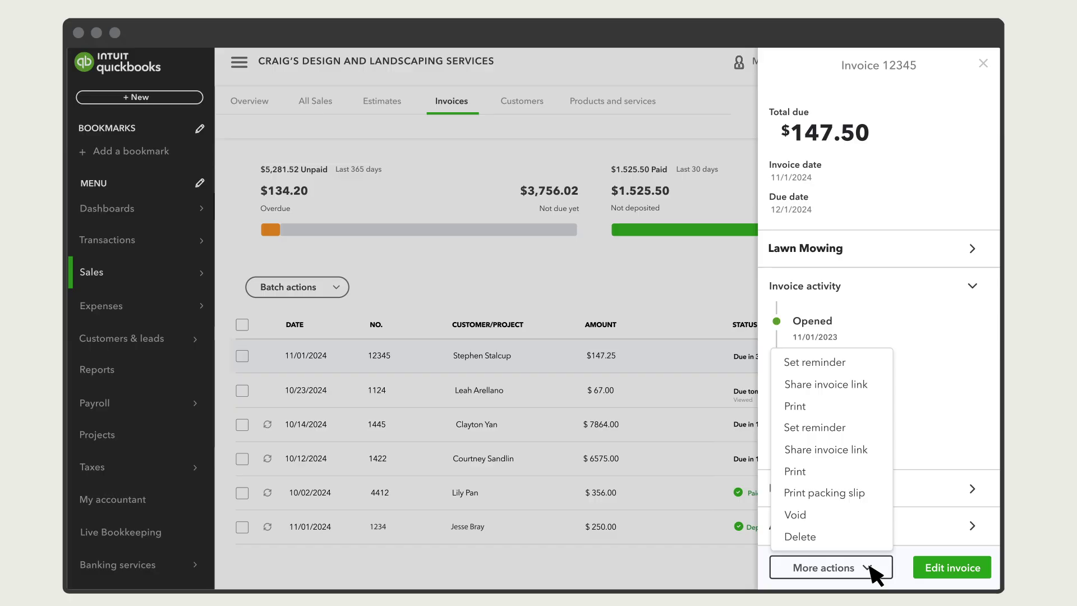
click(870, 566)
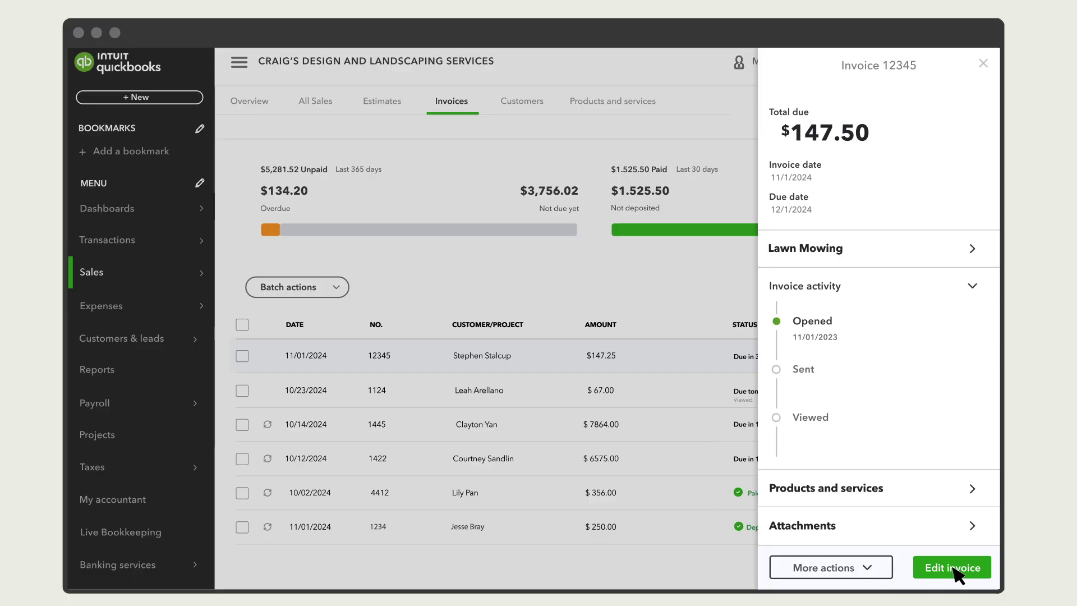
click(955, 568)
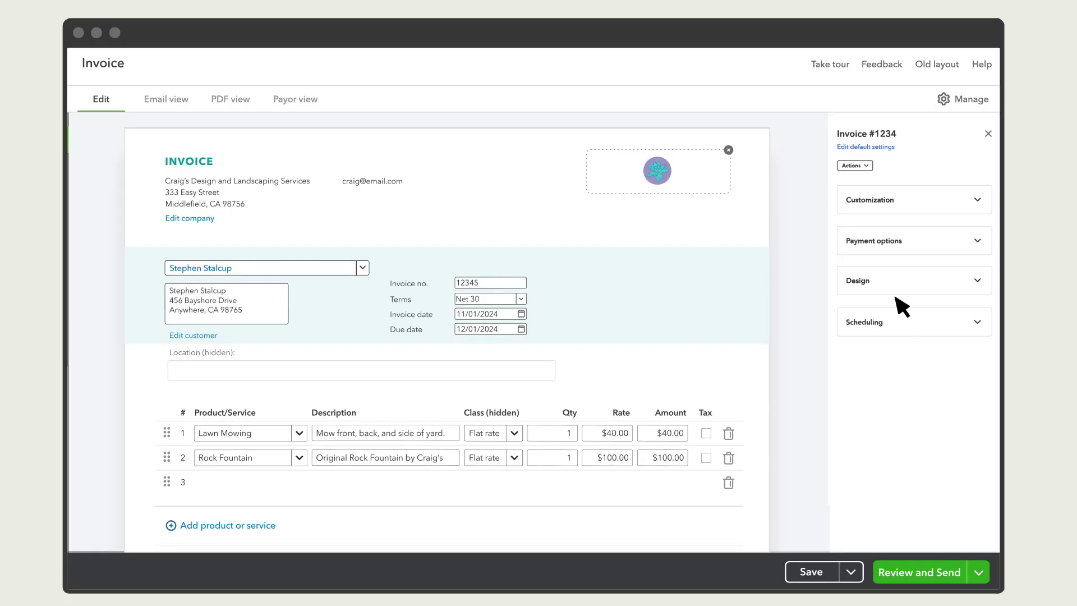
click(868, 166)
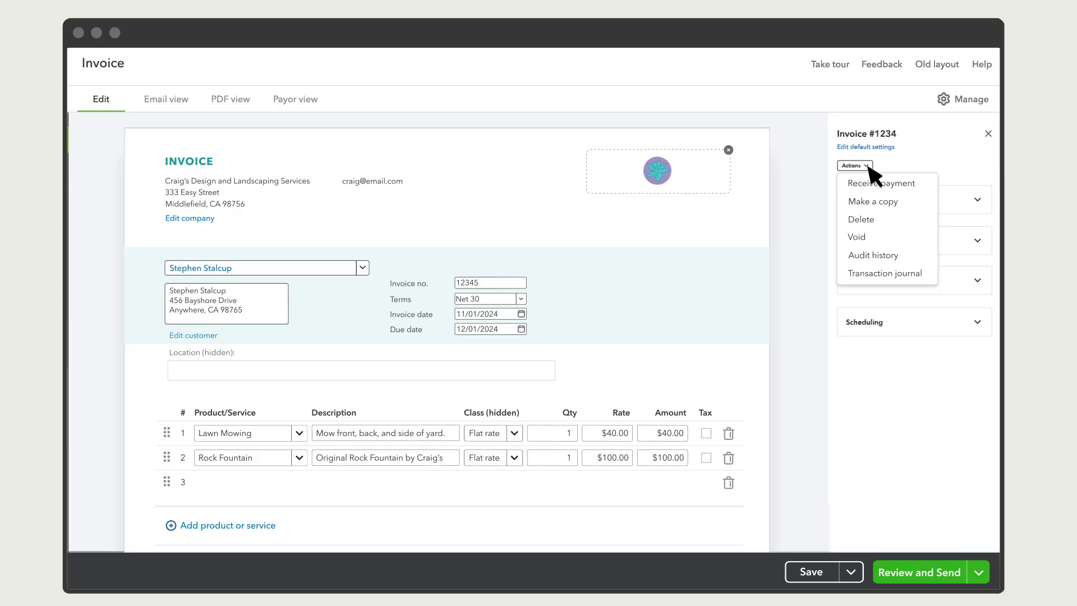